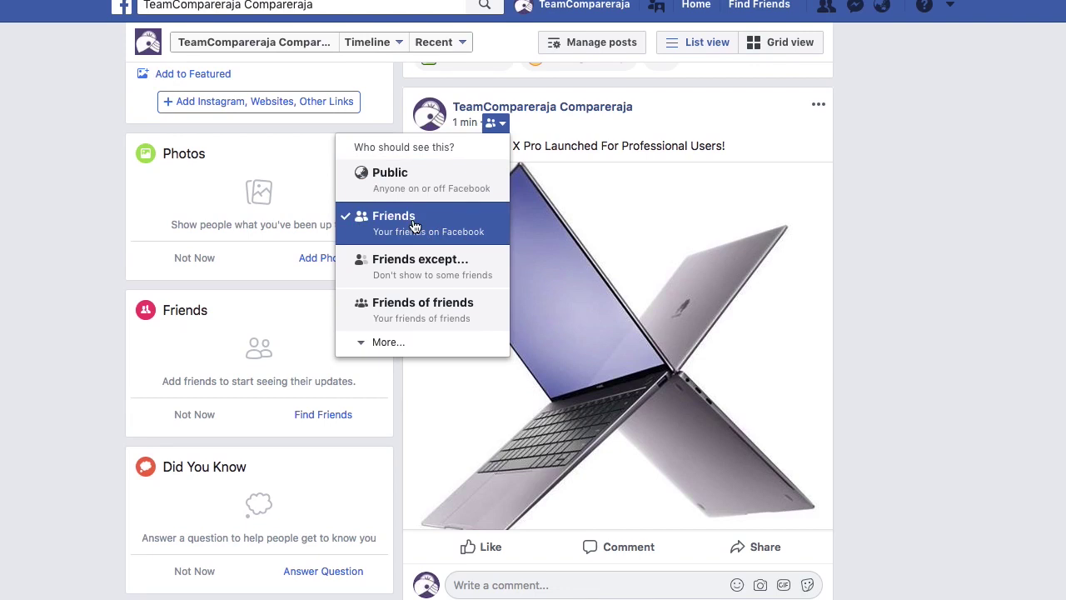
{"action": "left_click", "coordinate": [440, 345]}
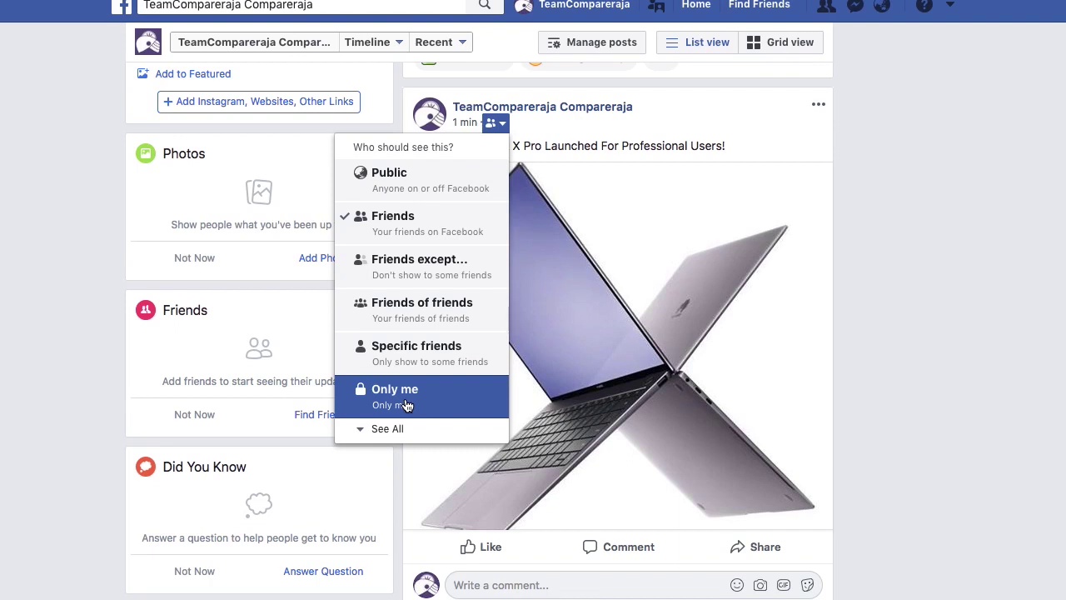
{"action": "left_click", "coordinate": [497, 123]}
{"action": "left_click", "coordinate": [499, 124]}
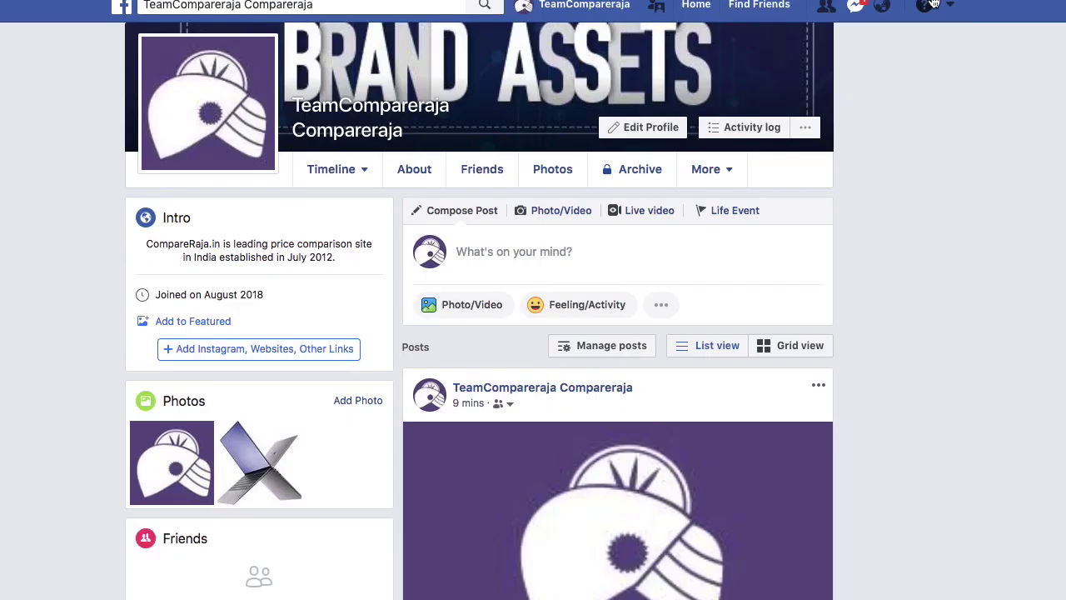
- Launch Privacy Check-up from the help menu, reaching the Posts step with Friends as audience
{"action": "left_click", "coordinate": [925, 5]}
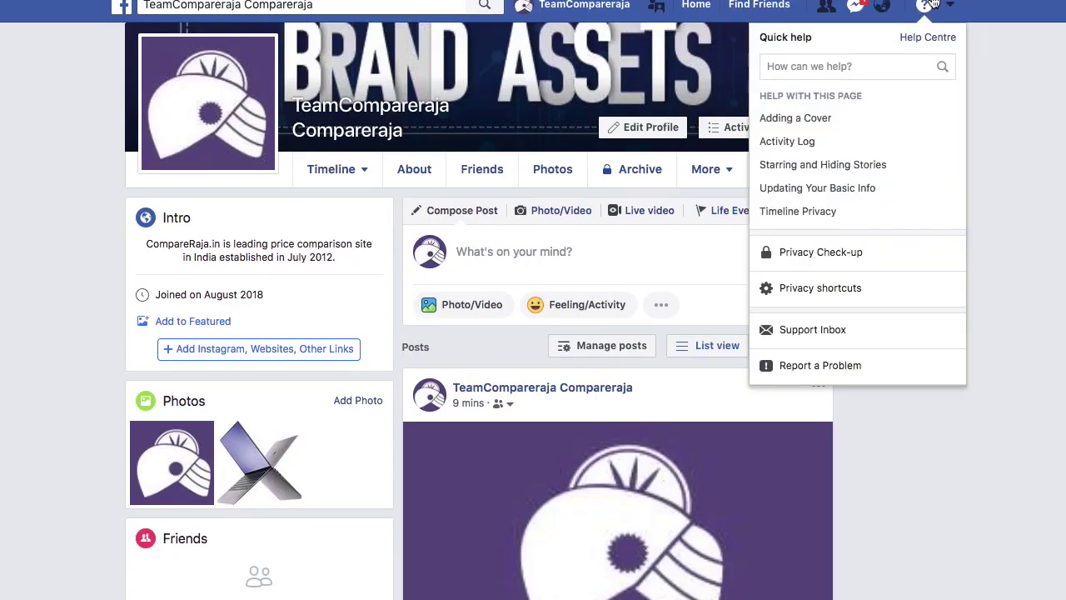
{"action": "left_click", "coordinate": [857, 261]}
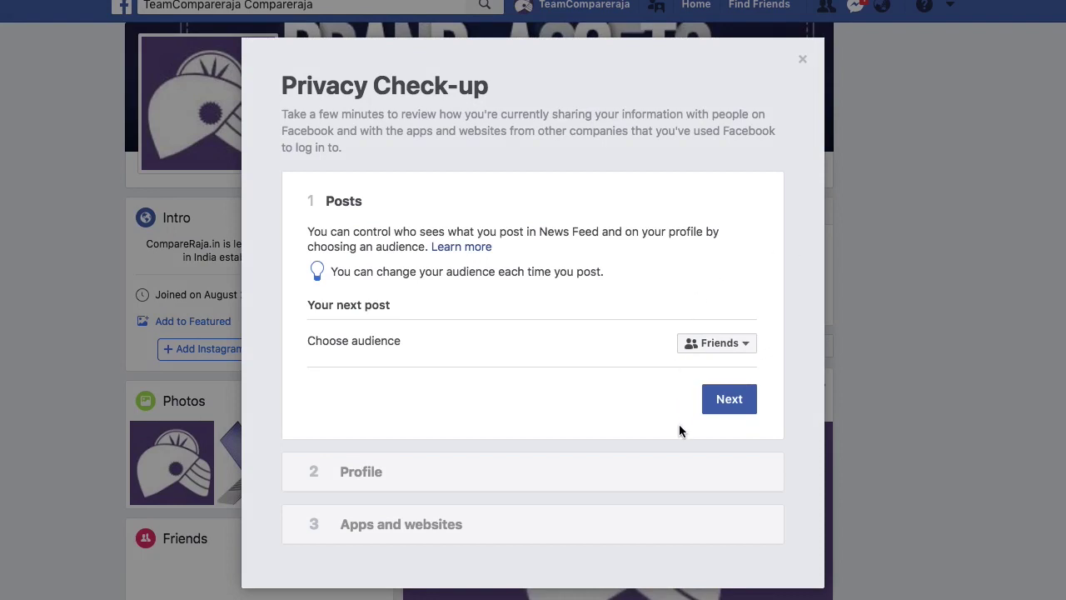
- Keep Friends for posts, save the Profile step, and review Websites.ca Business Directory's visibility
{"action": "left_click", "coordinate": [730, 398]}
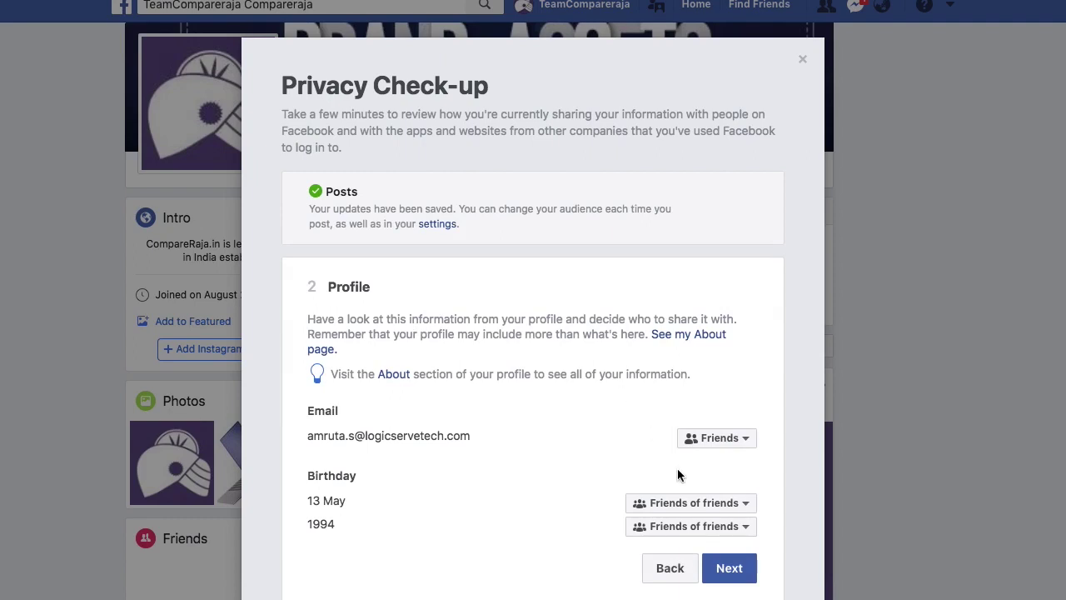
{"action": "left_click", "coordinate": [731, 583]}
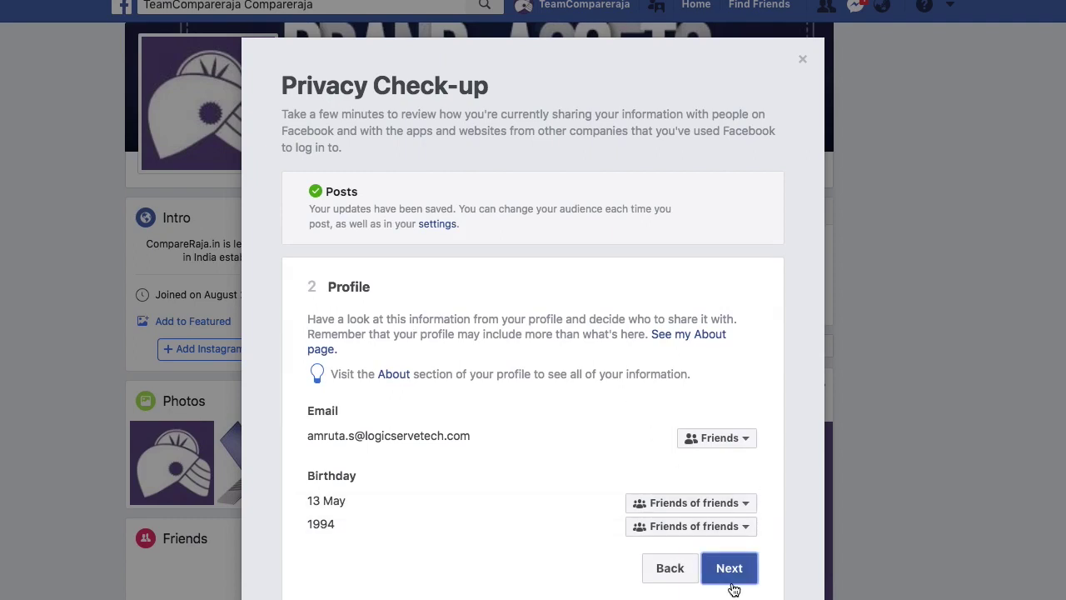
{"action": "left_click", "coordinate": [736, 568]}
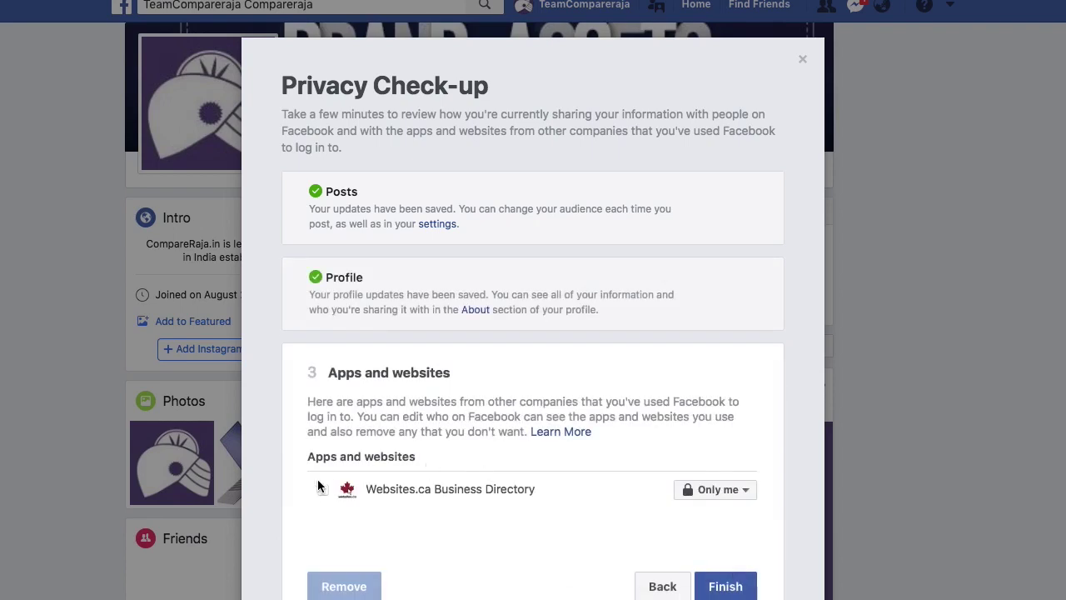
{"action": "left_click", "coordinate": [323, 491]}
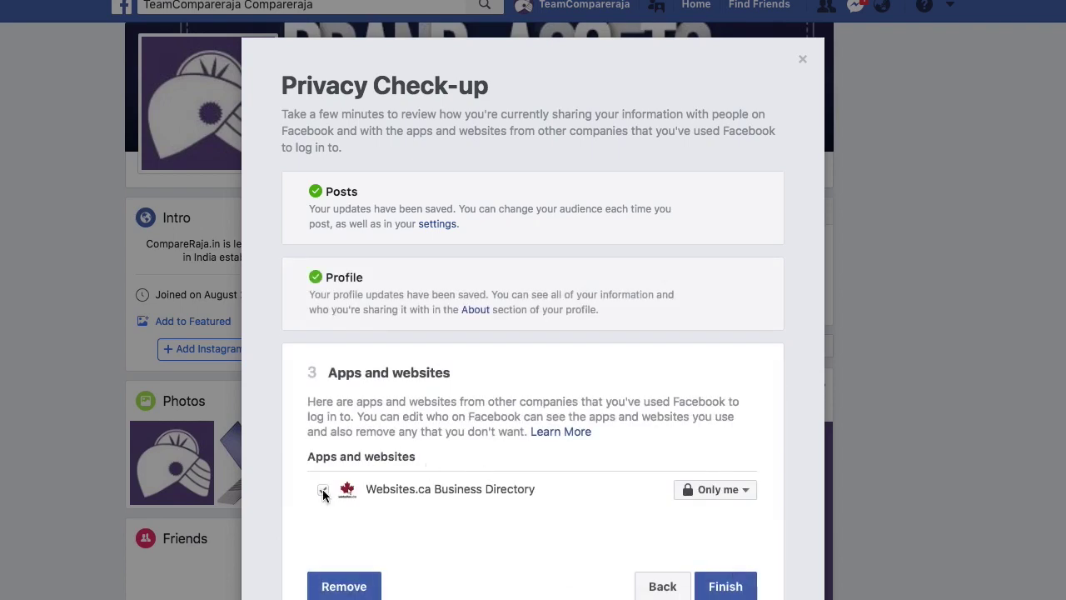
{"action": "left_click", "coordinate": [712, 491]}
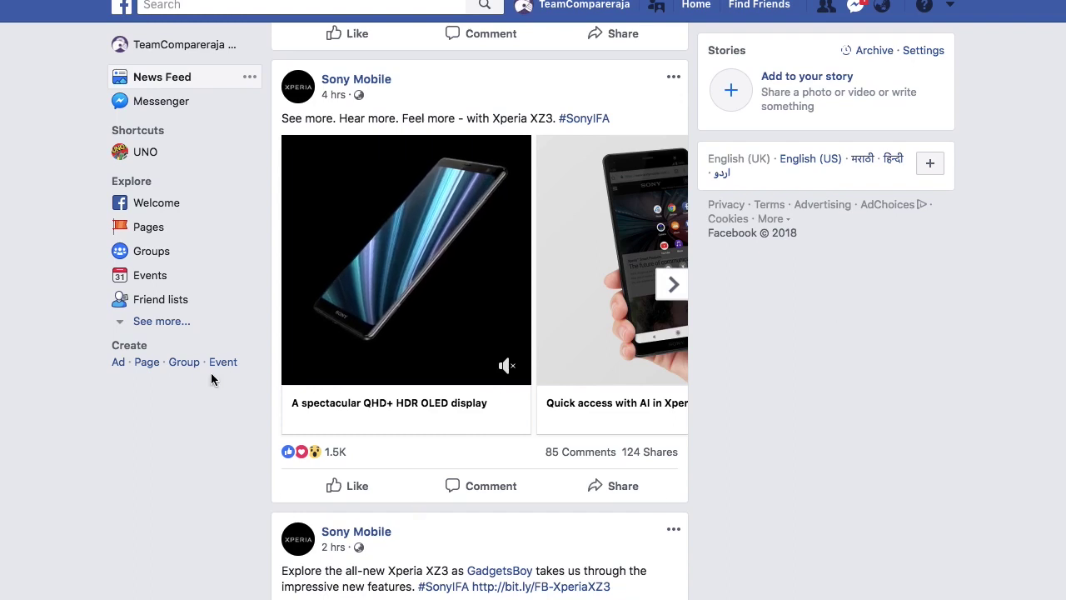
- Show the connected apps list with Trivia Movies and Smartphone Food Ordering
{"action": "left_click", "coordinate": [174, 323]}
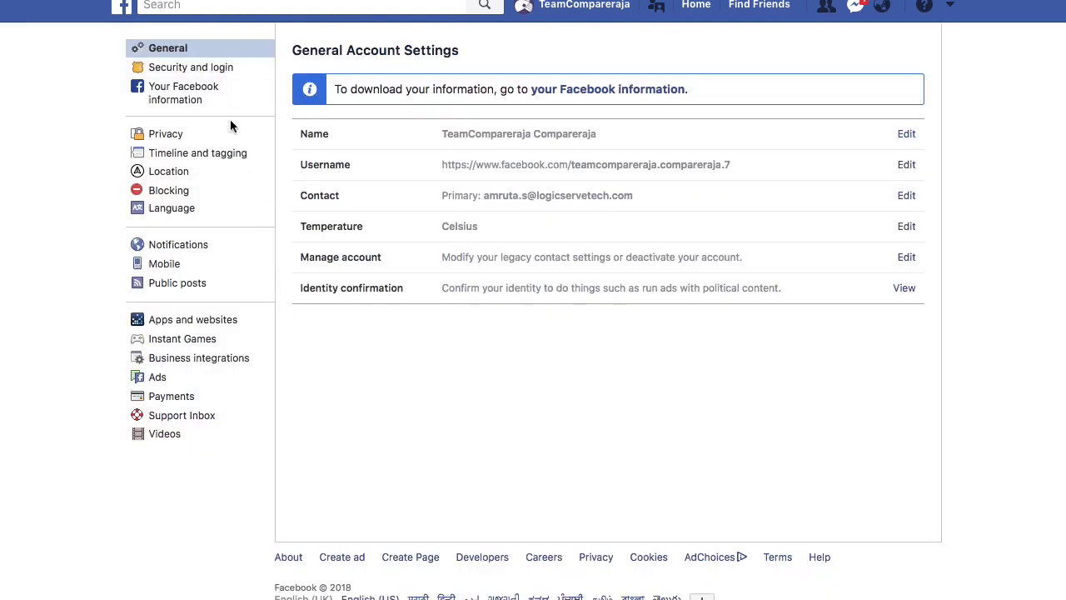
{"action": "left_click", "coordinate": [233, 324]}
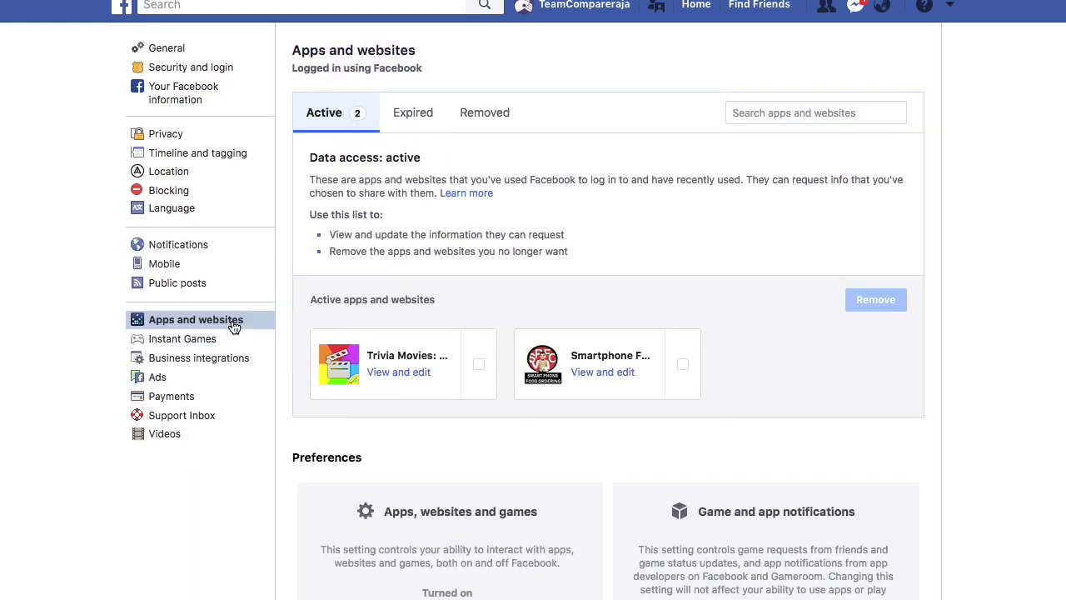
- Set Trivia Movies app visibility to Friends and notifications to No, then save
{"action": "left_click", "coordinate": [399, 372]}
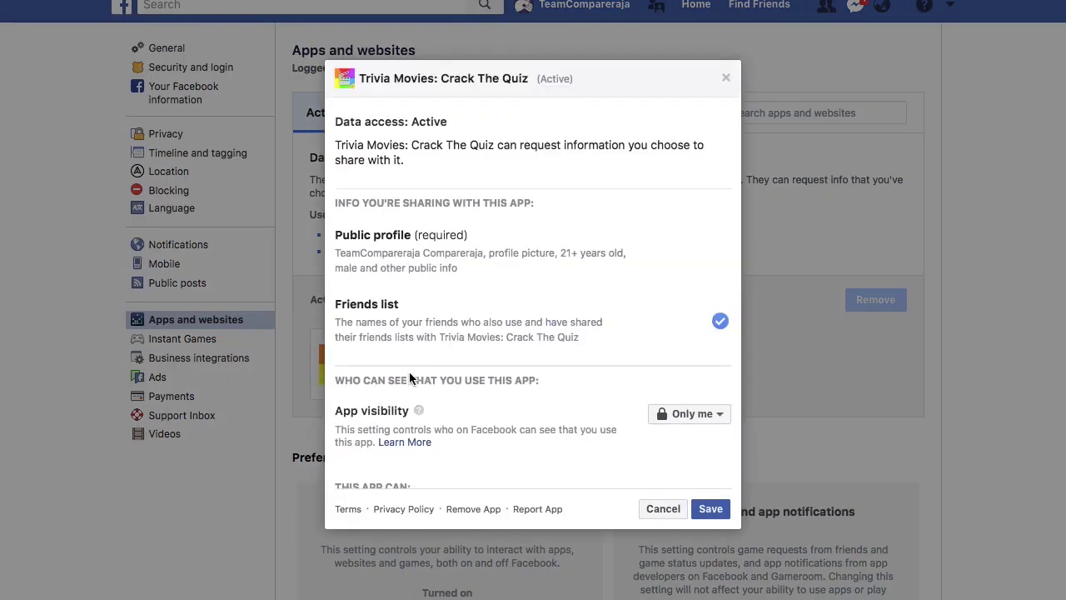
{"action": "scroll", "coordinate": [435, 264], "scroll_direction": "down", "scroll_amount": 2}
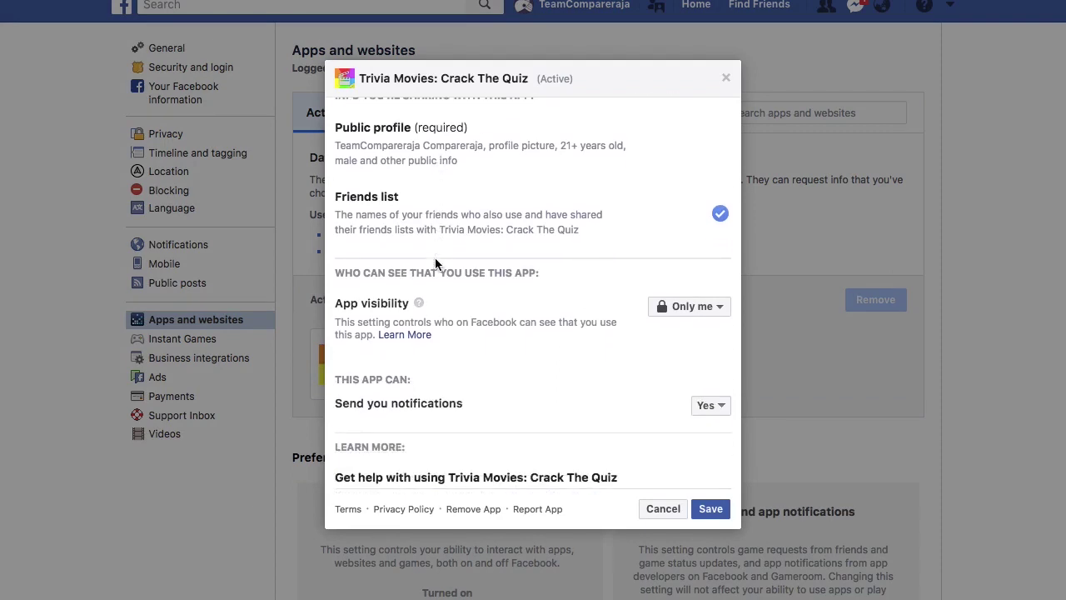
{"action": "scroll", "coordinate": [435, 264], "scroll_direction": "down", "scroll_amount": 1}
{"action": "scroll", "coordinate": [435, 264], "scroll_direction": "down", "scroll_amount": 1}
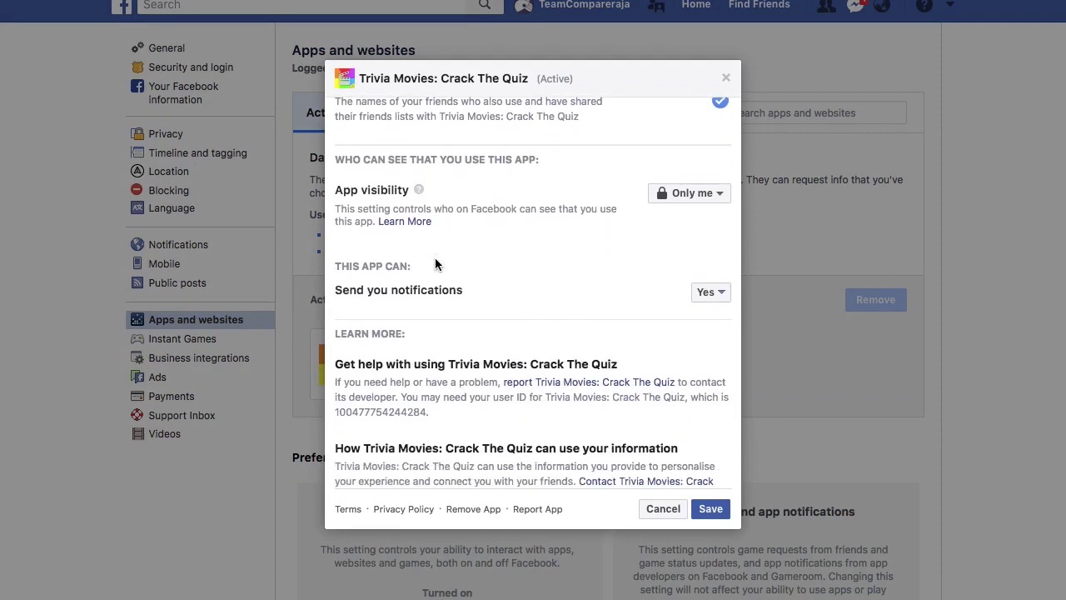
{"action": "left_click", "coordinate": [675, 202]}
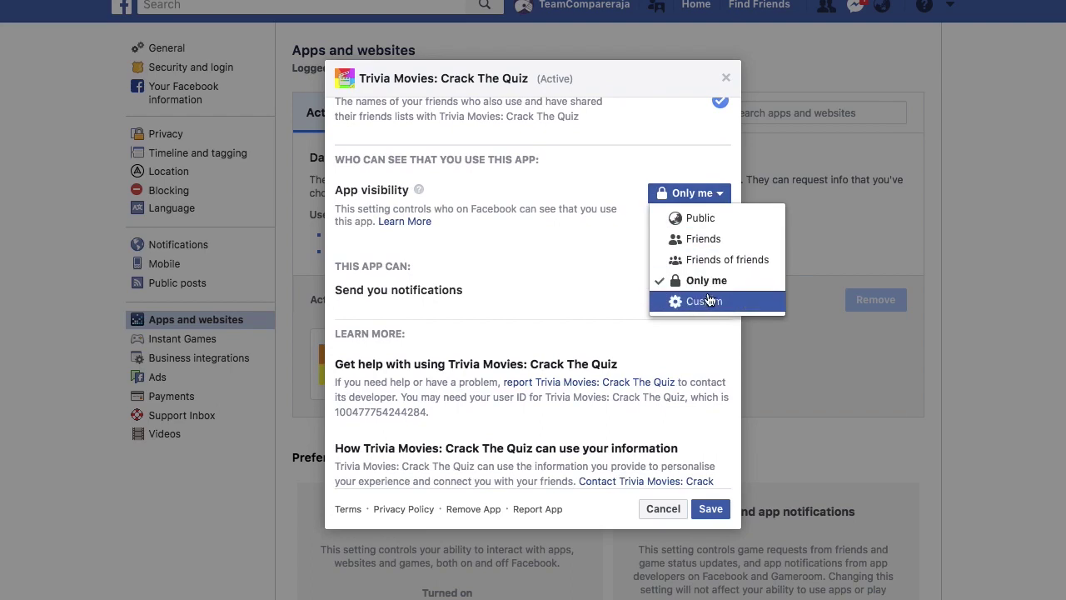
{"action": "left_click", "coordinate": [708, 240]}
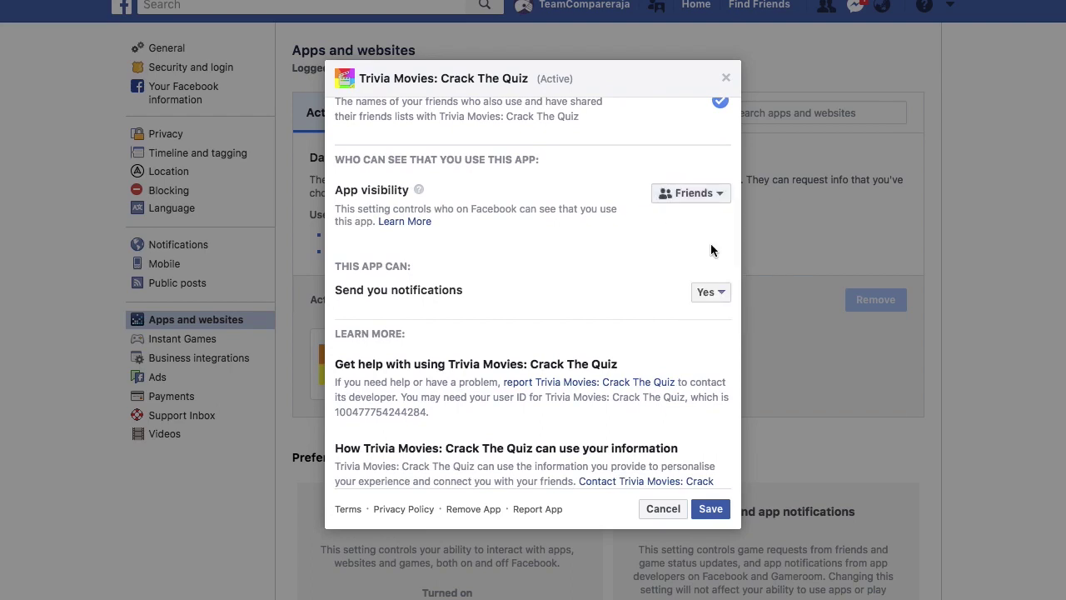
{"action": "left_click", "coordinate": [710, 292]}
{"action": "left_click", "coordinate": [707, 330]}
{"action": "scroll", "coordinate": [639, 391], "scroll_direction": "down", "scroll_amount": 1}
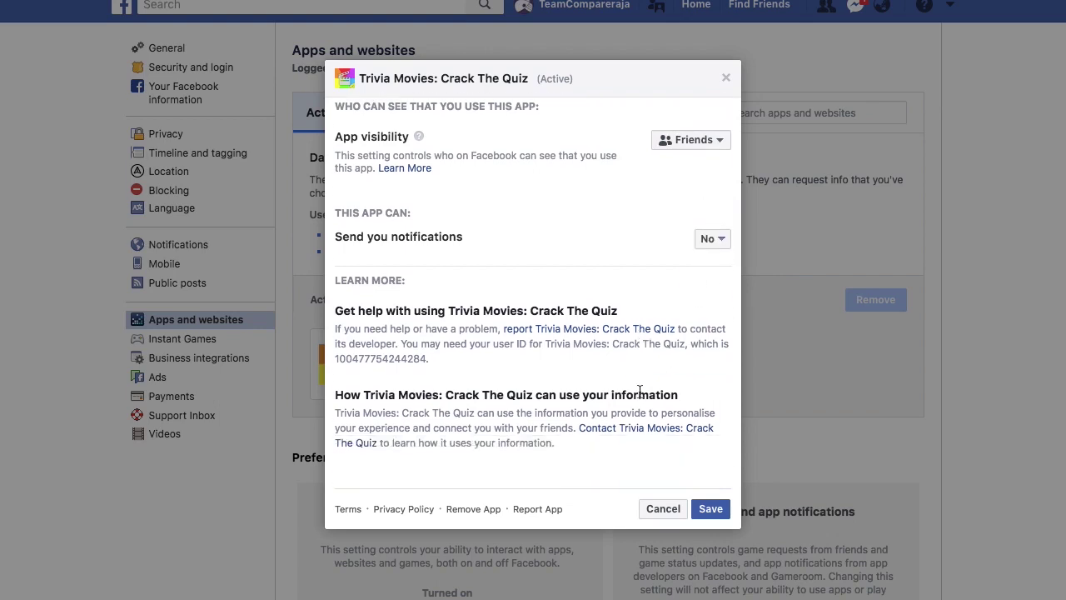
{"action": "left_click", "coordinate": [710, 509]}
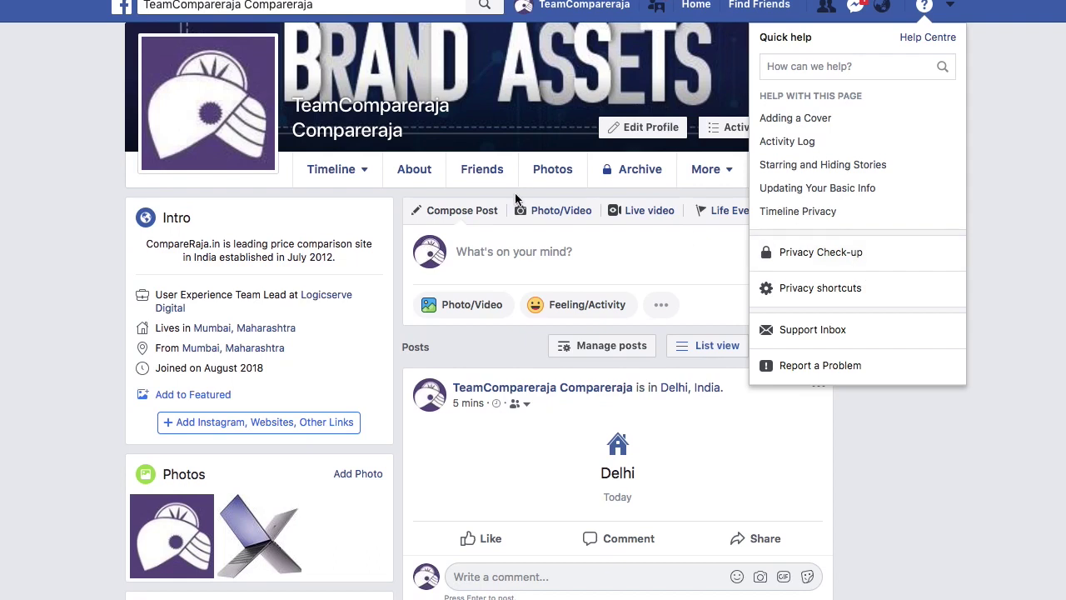
- Edit and save the About You description under the profile's Details about you
{"action": "left_click", "coordinate": [426, 171]}
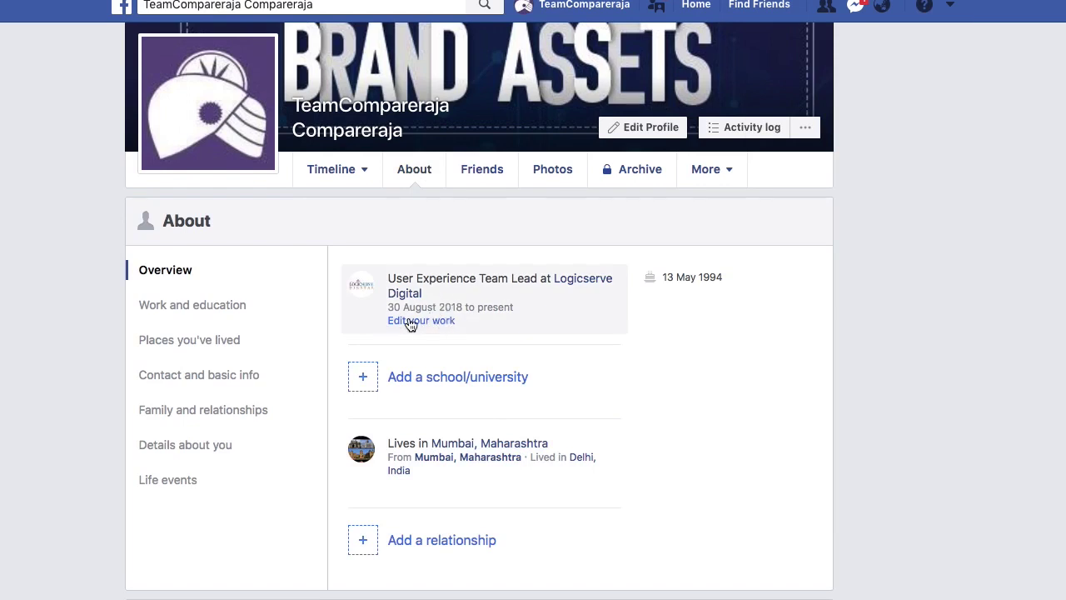
{"action": "left_click", "coordinate": [255, 437]}
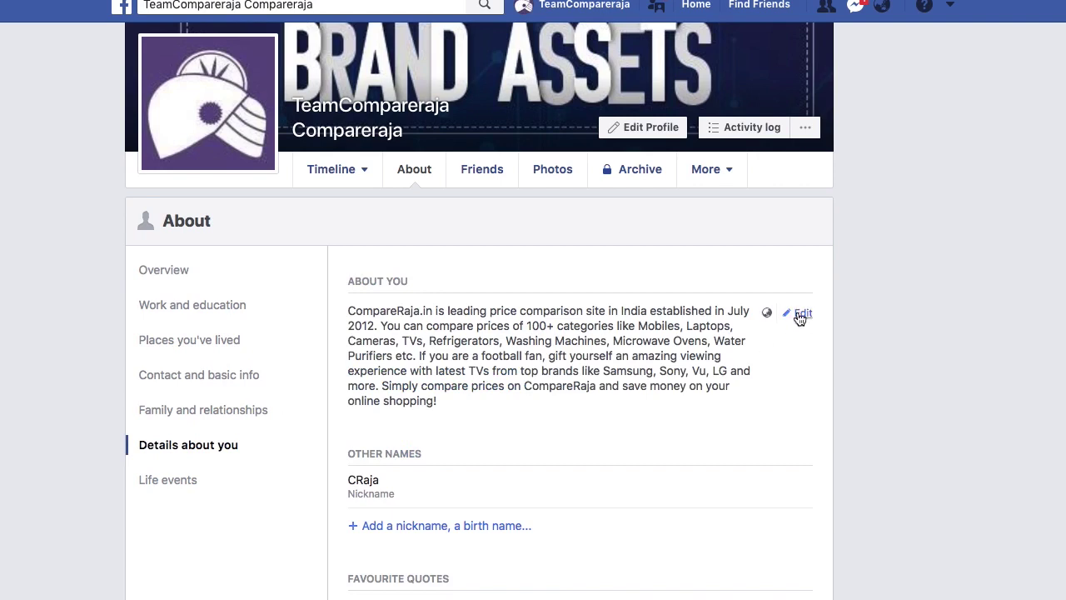
{"action": "left_click", "coordinate": [802, 314]}
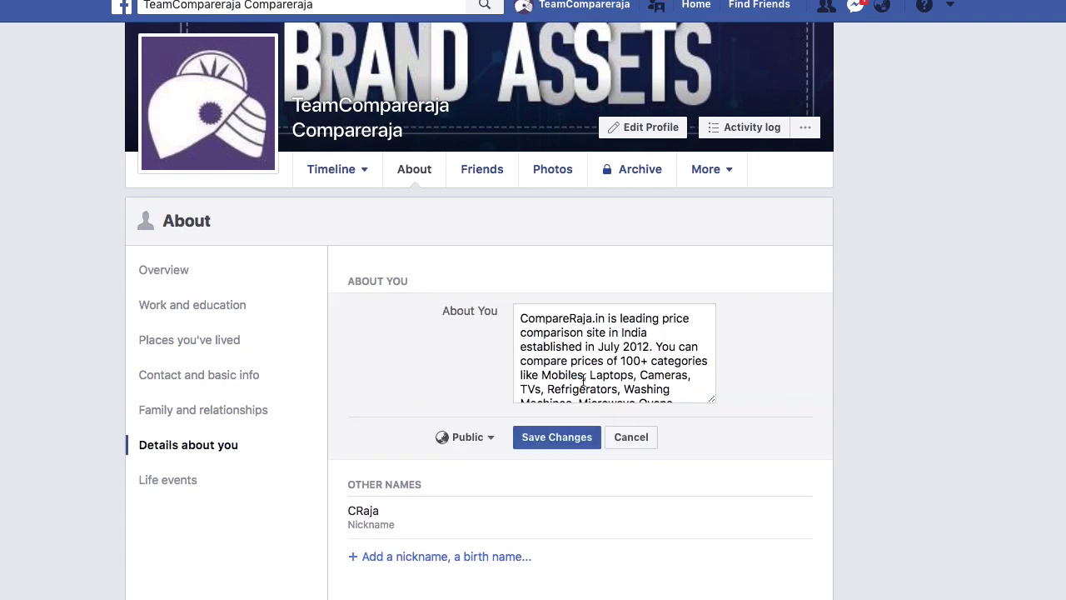
{"action": "left_click", "coordinate": [567, 444]}
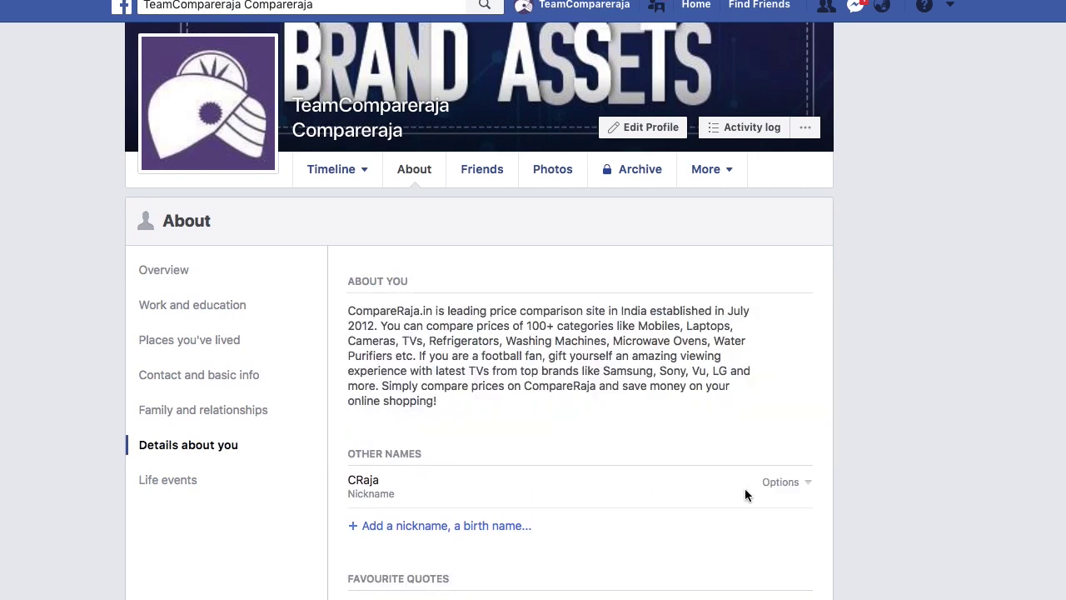
- Delete the nickname from the profile details
{"action": "left_click", "coordinate": [783, 487]}
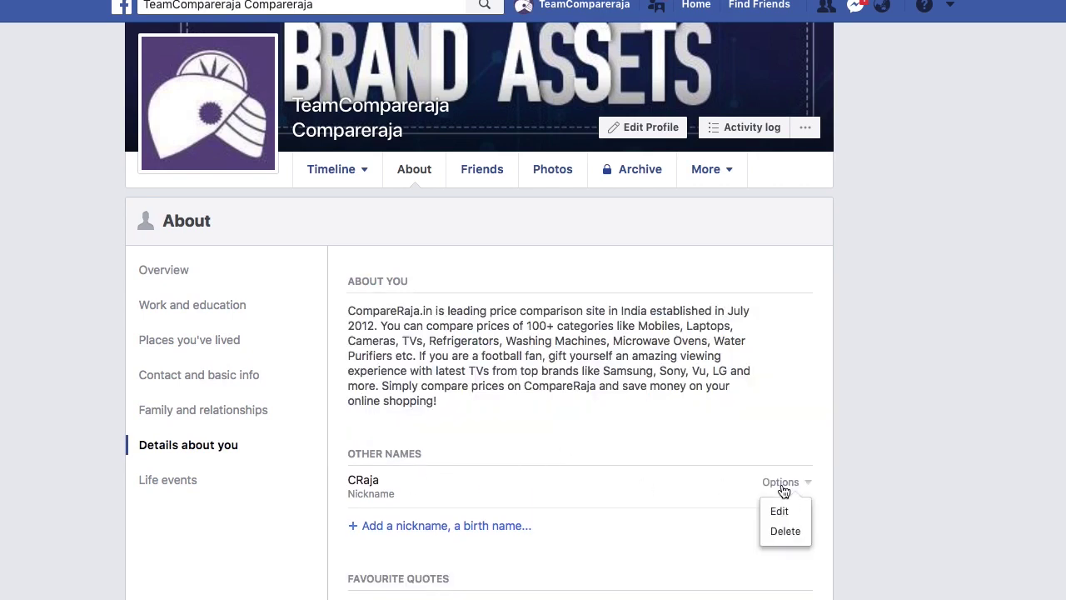
{"action": "left_click", "coordinate": [795, 532]}
{"action": "scroll", "coordinate": [796, 540], "scroll_direction": "down", "scroll_amount": 1}
{"action": "scroll", "coordinate": [795, 539], "scroll_direction": "down", "scroll_amount": 1}
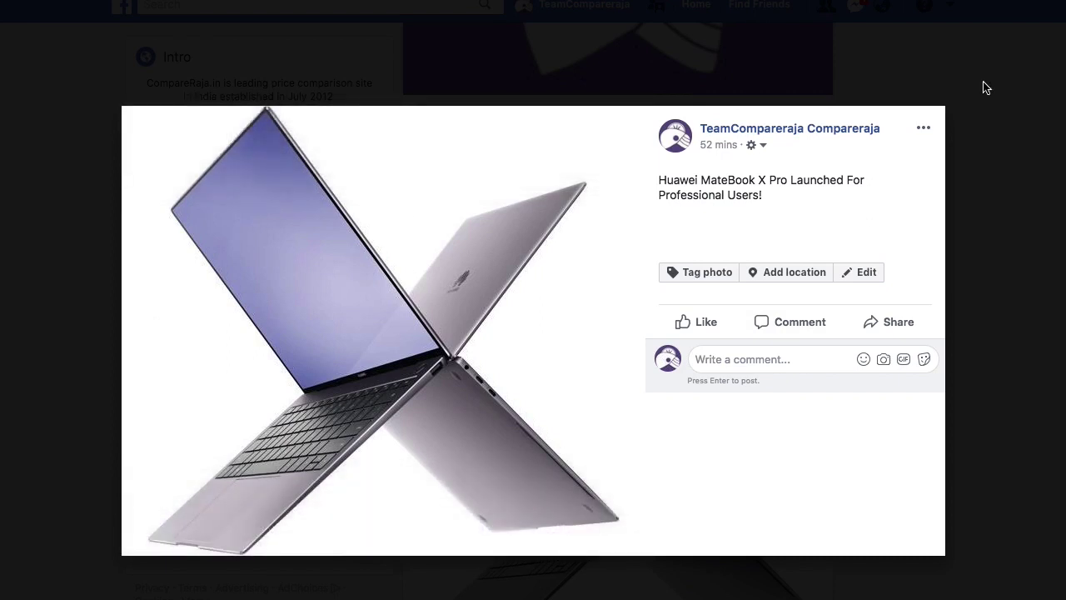
- Open the Huawei laptop post's privacy page and show its Custom audience choices
{"action": "left_click", "coordinate": [759, 148]}
{"action": "left_click", "coordinate": [742, 166]}
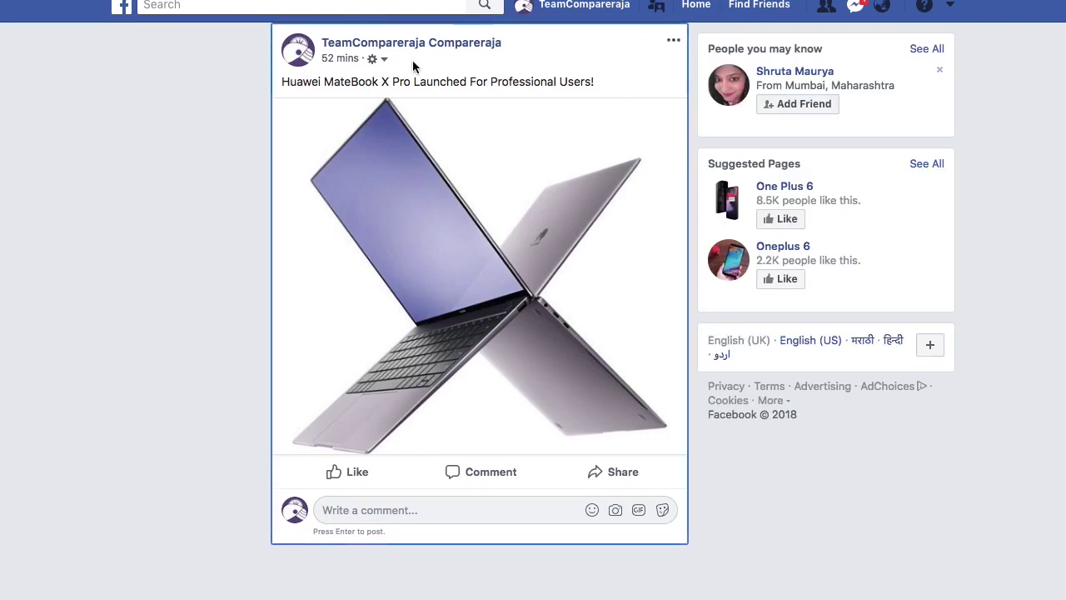
{"action": "left_click", "coordinate": [381, 59]}
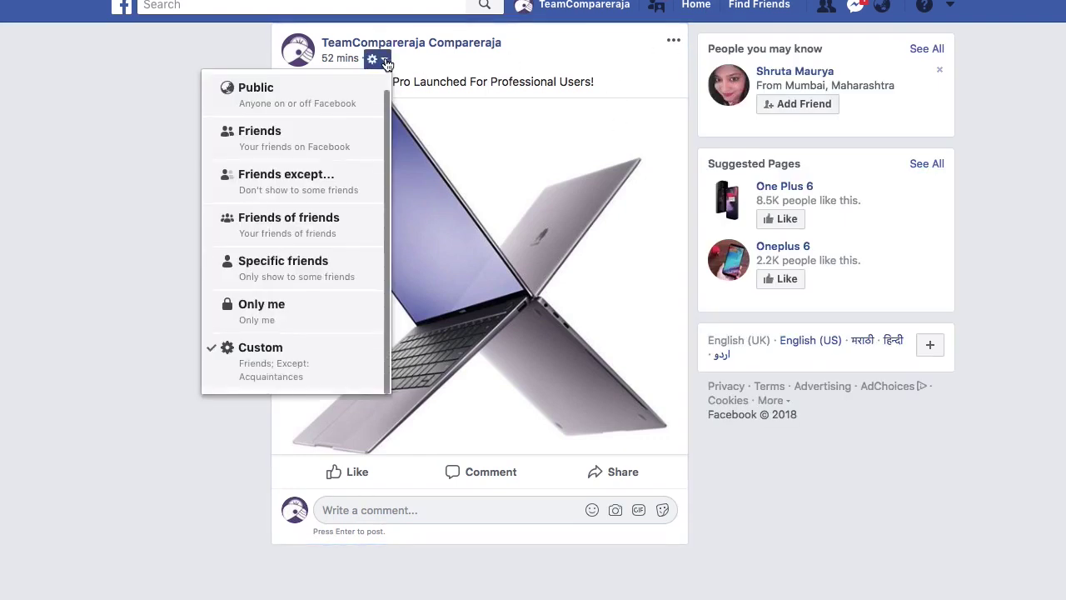